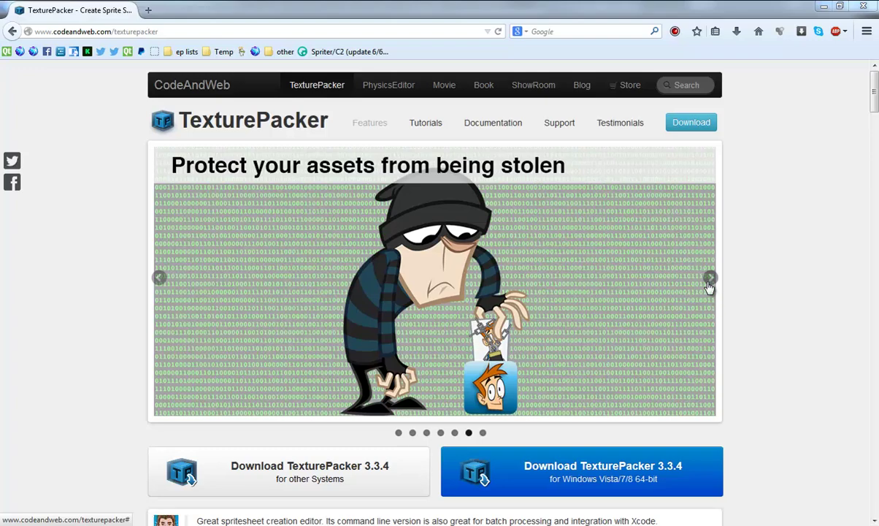
- Advance the codeandweb TexturePacker feature carousel by two slides
{"action": "left_click", "coordinate": [708, 279]}
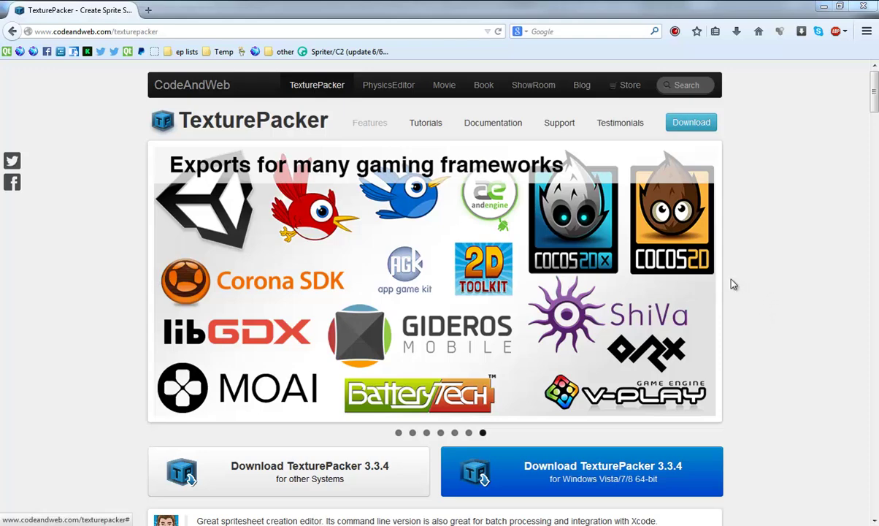
{"action": "left_click", "coordinate": [709, 280]}
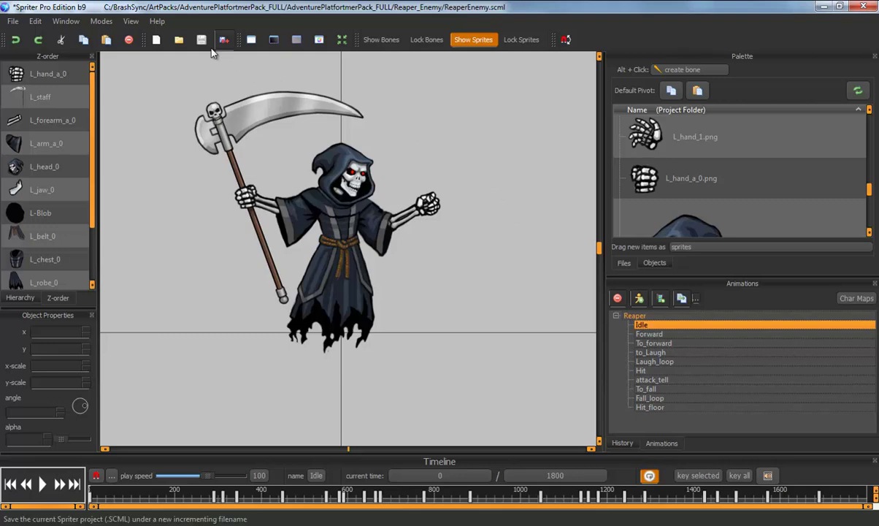
- Enlarge the Palette over the Animations list and scroll down to L_robe_0 and L_staff
{"action": "scroll", "coordinate": [292, 143], "scroll_direction": "up", "scroll_amount": 2}
{"action": "scroll", "coordinate": [430, 168], "scroll_direction": "up", "scroll_amount": 1}
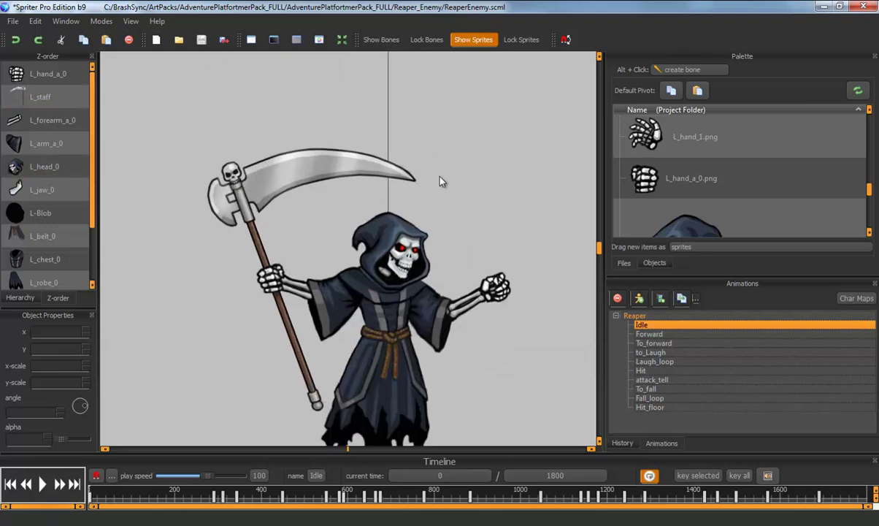
{"action": "scroll", "coordinate": [419, 254], "scroll_direction": "down", "scroll_amount": 1}
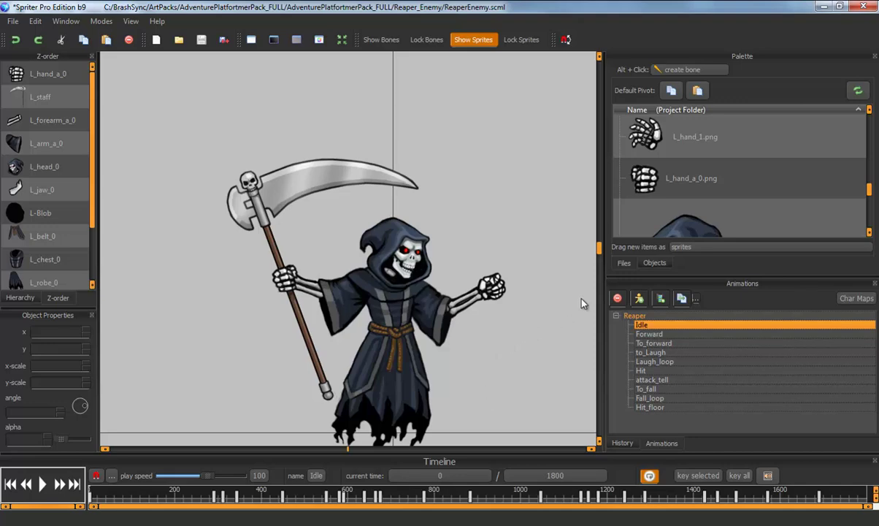
{"action": "left_click_drag", "start_coordinate": [679, 288], "coordinate": [644, 417]}
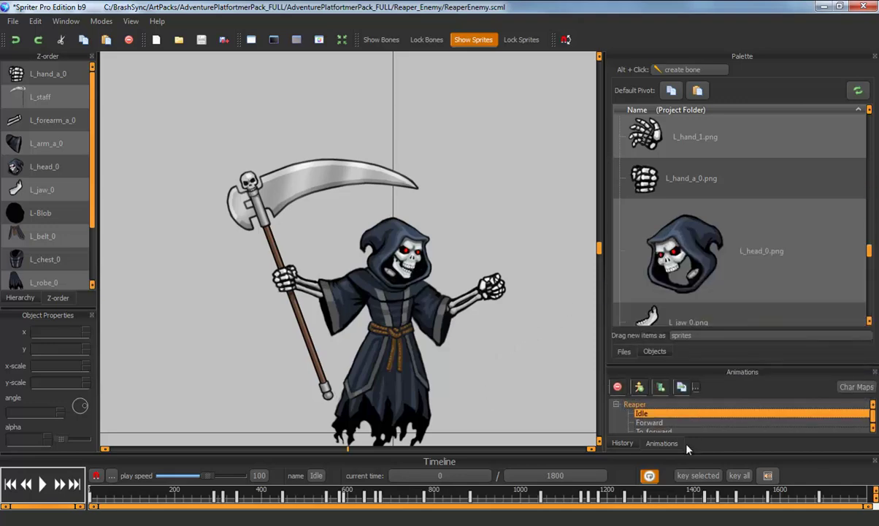
{"action": "scroll", "coordinate": [688, 183], "scroll_direction": "down", "scroll_amount": 5}
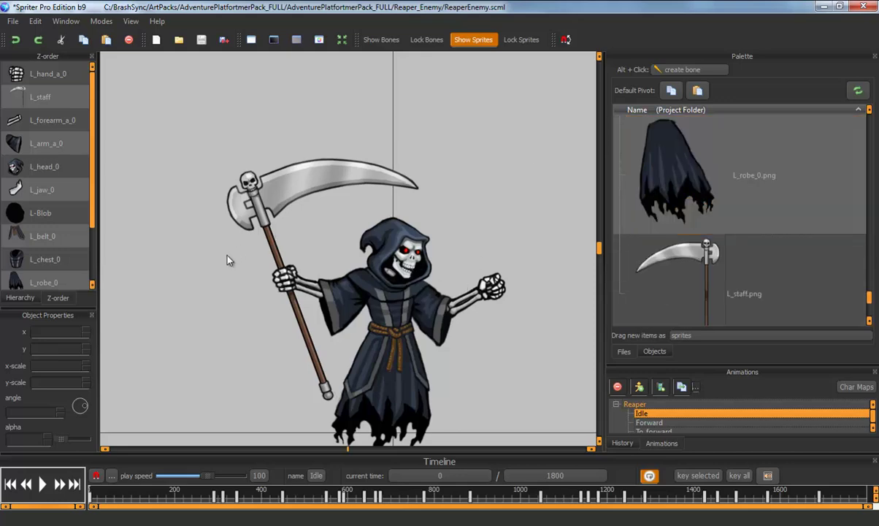
{"action": "scroll", "coordinate": [322, 258], "scroll_direction": "down", "scroll_amount": 1}
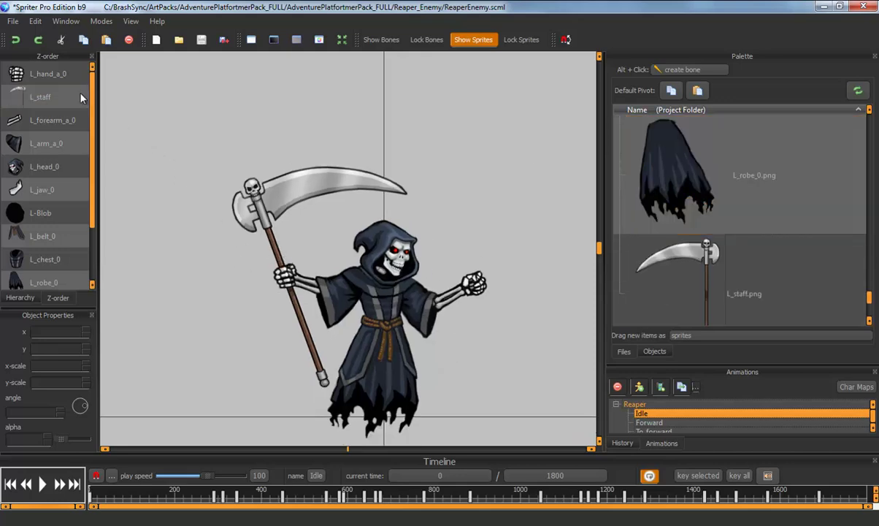
- Set up TexturePacker generation with TempJsonMaxRects.tps, Pack textures now and Open containing folder enabled
{"action": "left_click", "coordinate": [12, 21]}
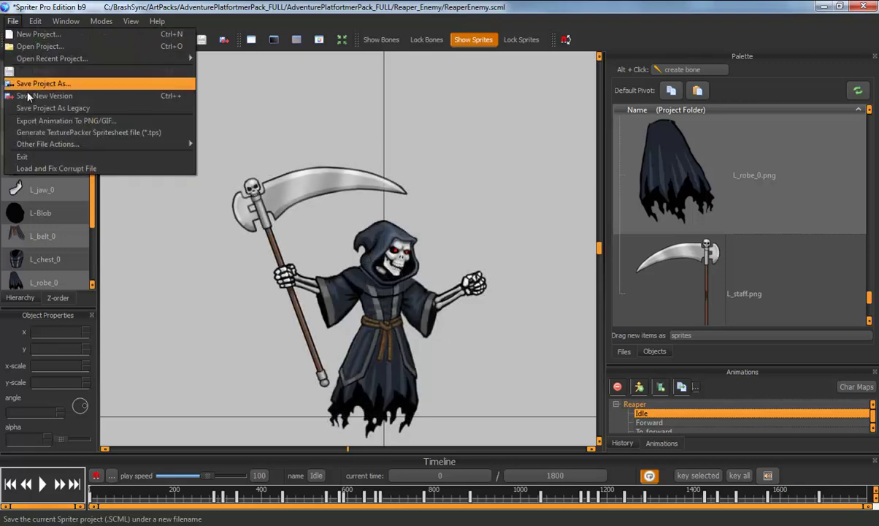
{"action": "left_click", "coordinate": [127, 134]}
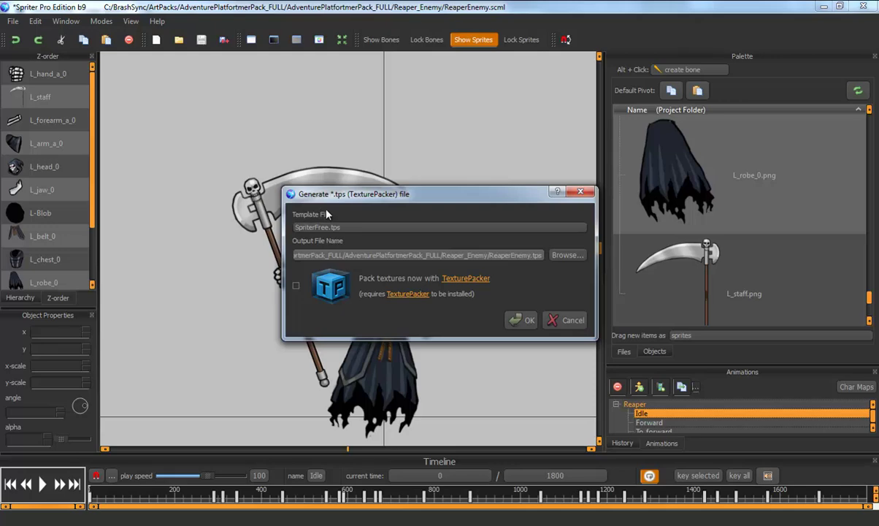
{"action": "left_click", "coordinate": [358, 227]}
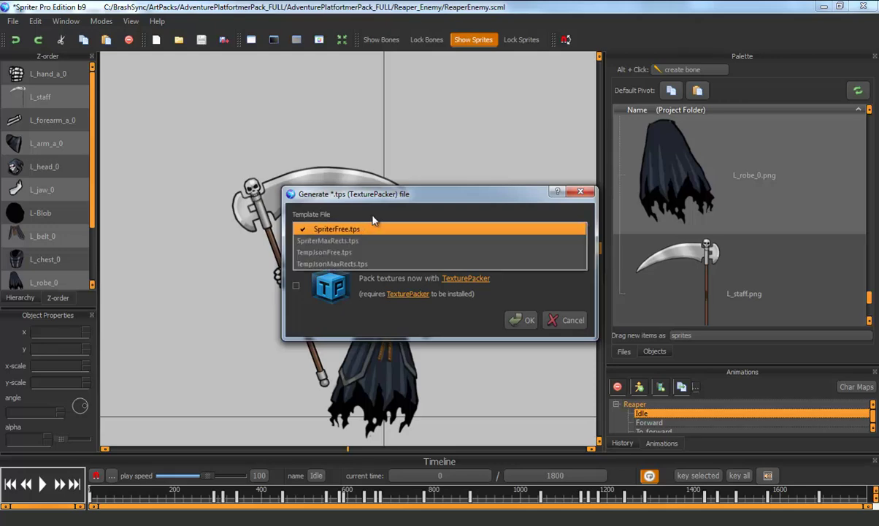
{"action": "left_click", "coordinate": [365, 265]}
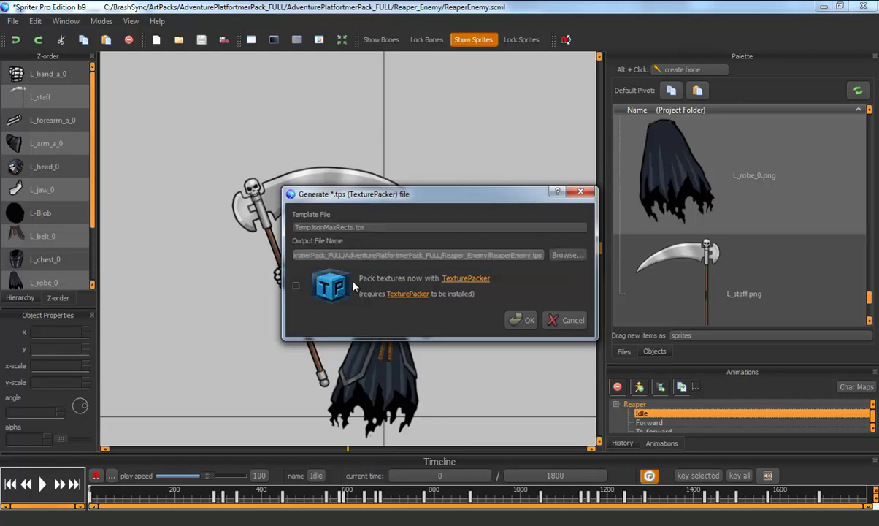
{"action": "left_click", "coordinate": [296, 286]}
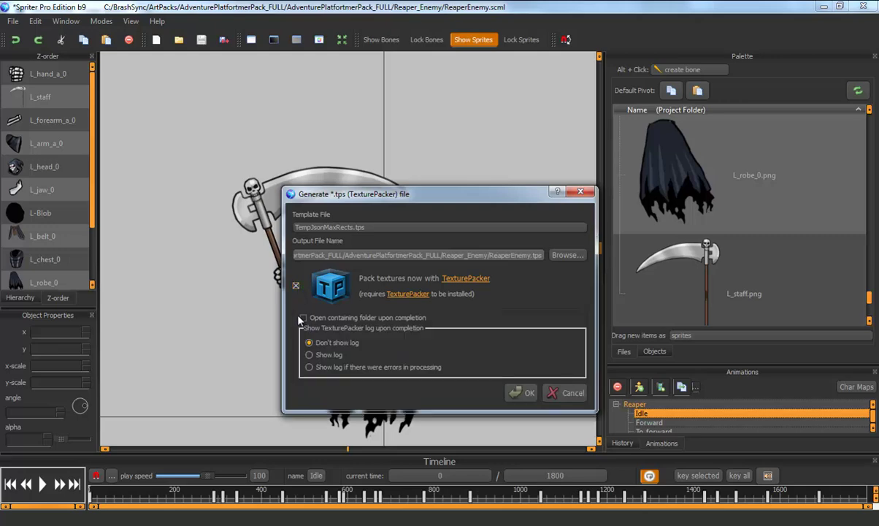
{"action": "left_click", "coordinate": [334, 322]}
- Pack the textures, then view the 697 x 502 ReaperEnemy.png sheet in Photo Viewer and close it
{"action": "left_click", "coordinate": [519, 398]}
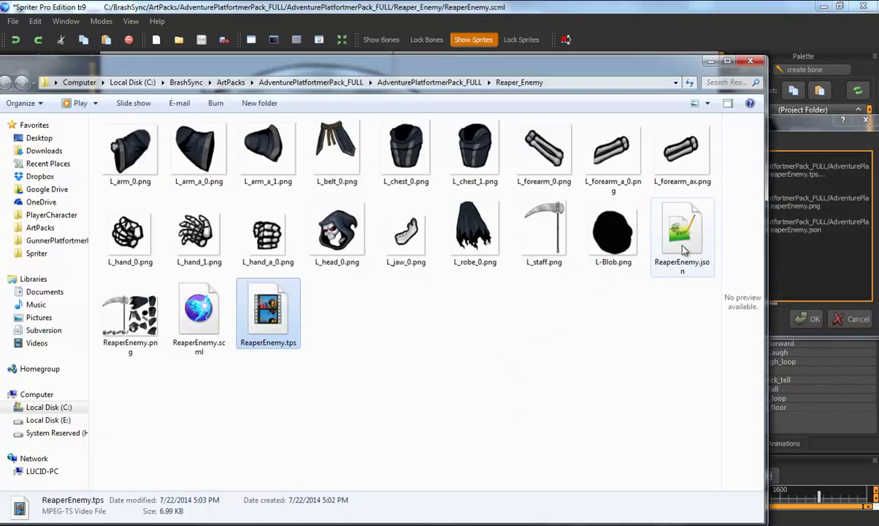
{"action": "left_click", "coordinate": [353, 359]}
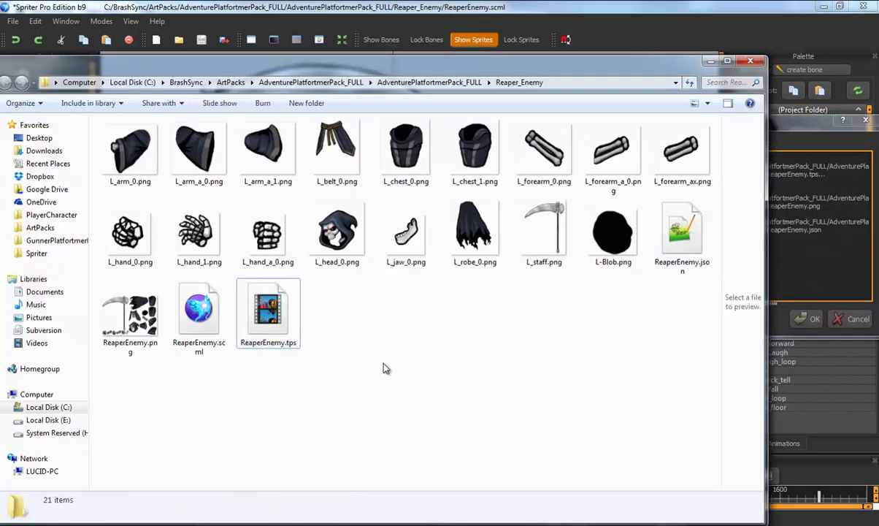
{"action": "left_click", "coordinate": [806, 318]}
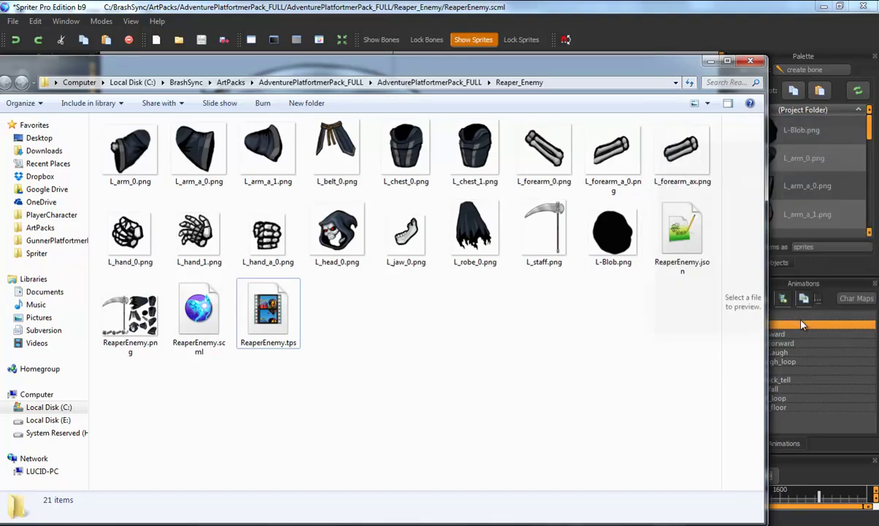
{"action": "double_click", "coordinate": [130, 314]}
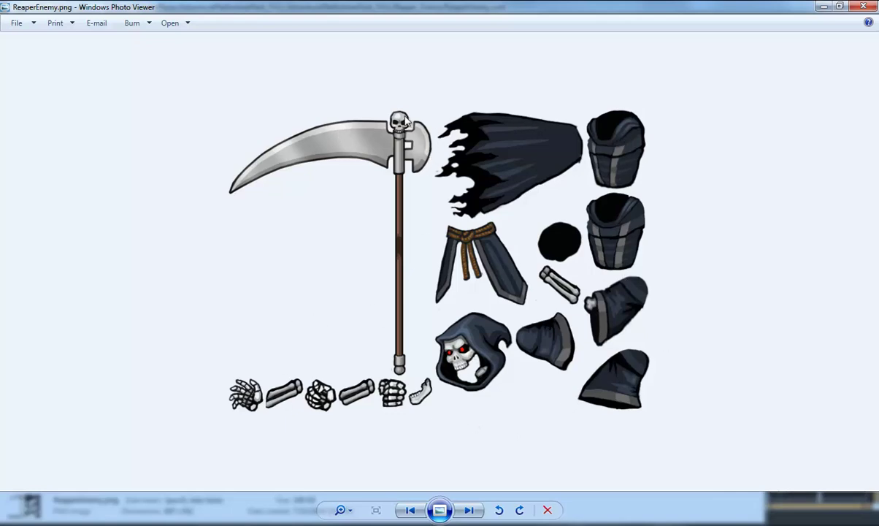
{"action": "left_click", "coordinate": [859, 12]}
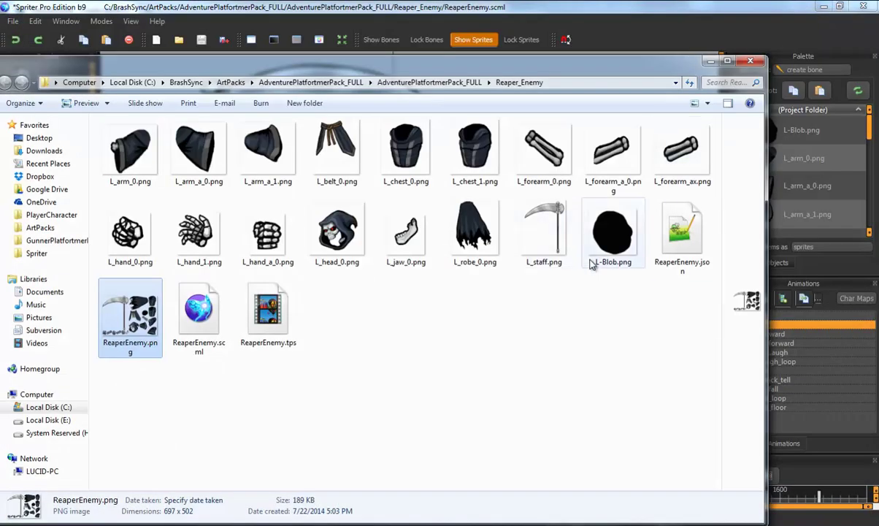
- Back in Spriter, enlarge and widen the Palette, then open ReaperEnemy.json to list its sprites
{"action": "left_click", "coordinate": [801, 193]}
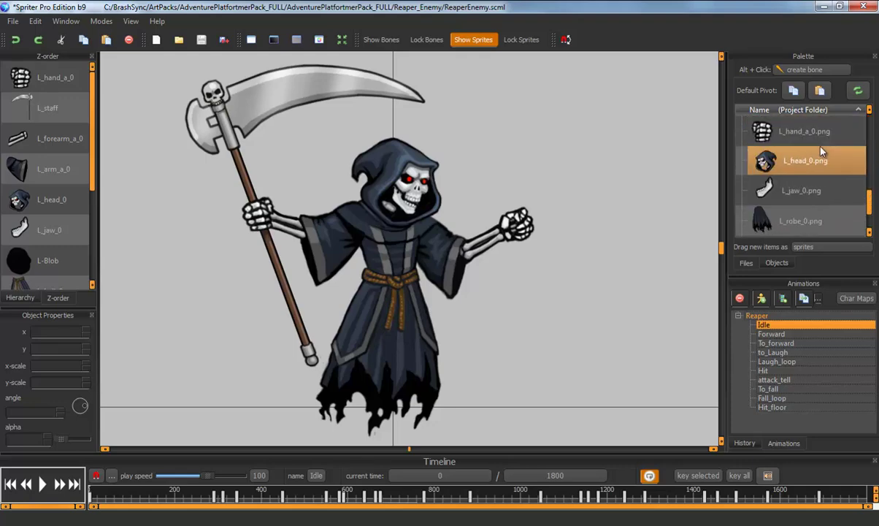
{"action": "scroll", "coordinate": [800, 174], "scroll_direction": "down", "scroll_amount": 5}
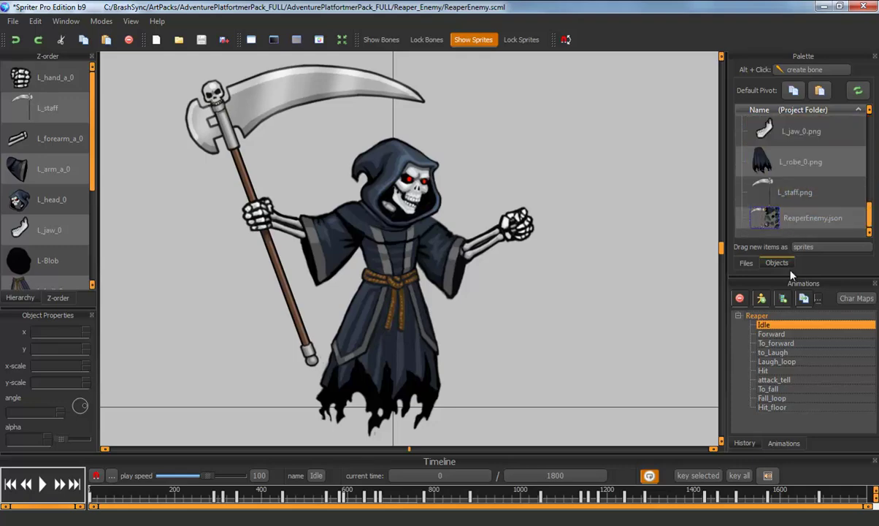
{"action": "left_click_drag", "start_coordinate": [746, 275], "coordinate": [746, 364]}
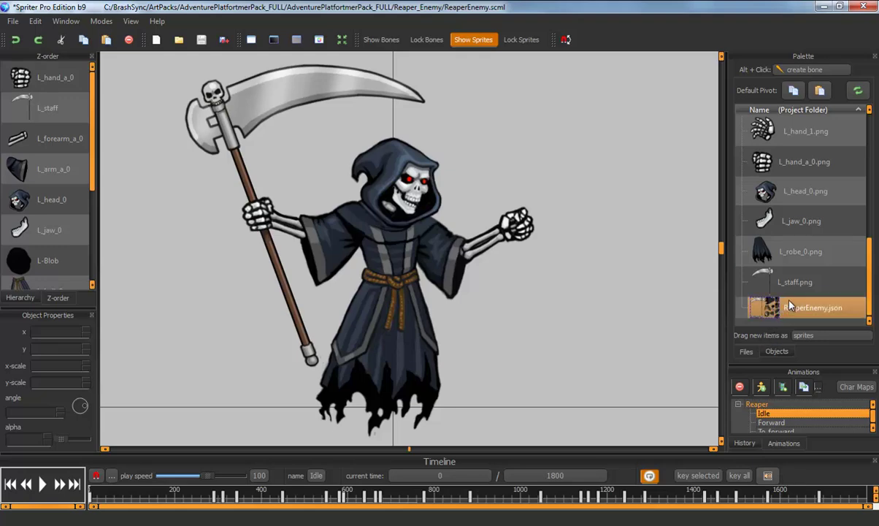
{"action": "scroll", "coordinate": [803, 289], "scroll_direction": "up", "scroll_amount": 5}
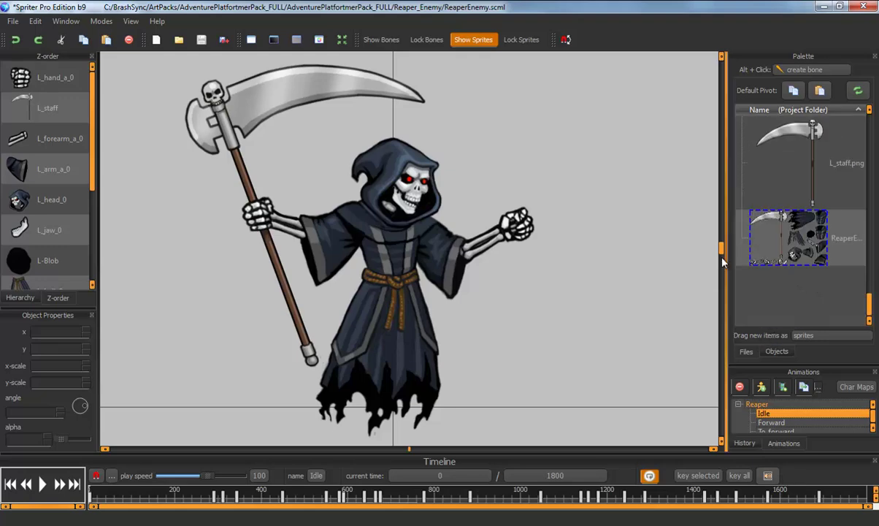
{"action": "left_click_drag", "start_coordinate": [721, 262], "coordinate": [571, 240]}
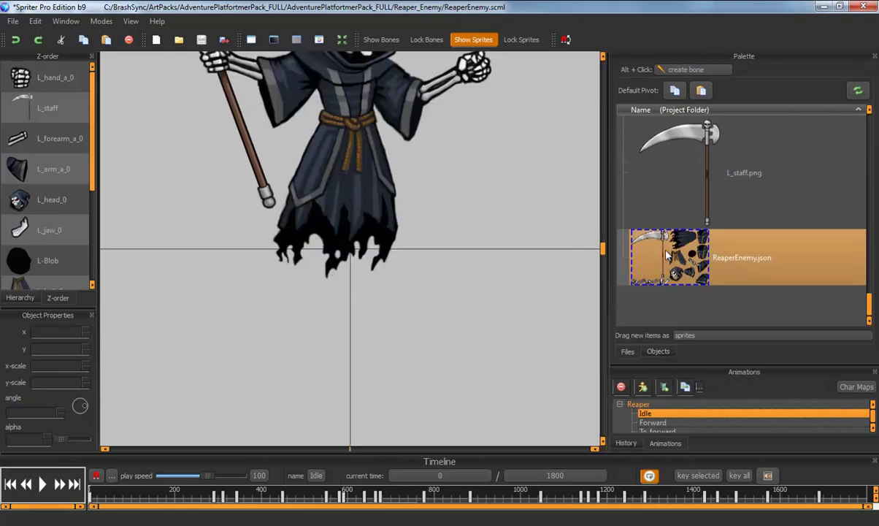
{"action": "double_click", "coordinate": [696, 284]}
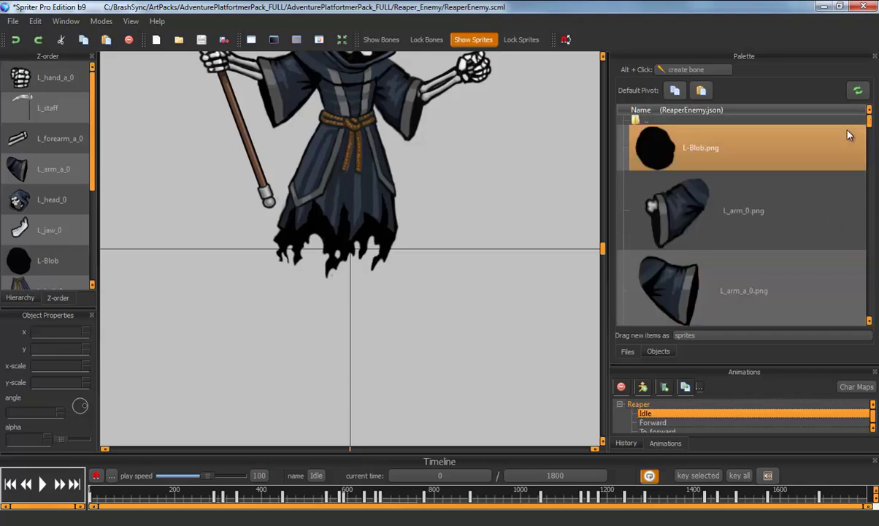
{"action": "scroll", "coordinate": [780, 245], "scroll_direction": "down", "scroll_amount": 1}
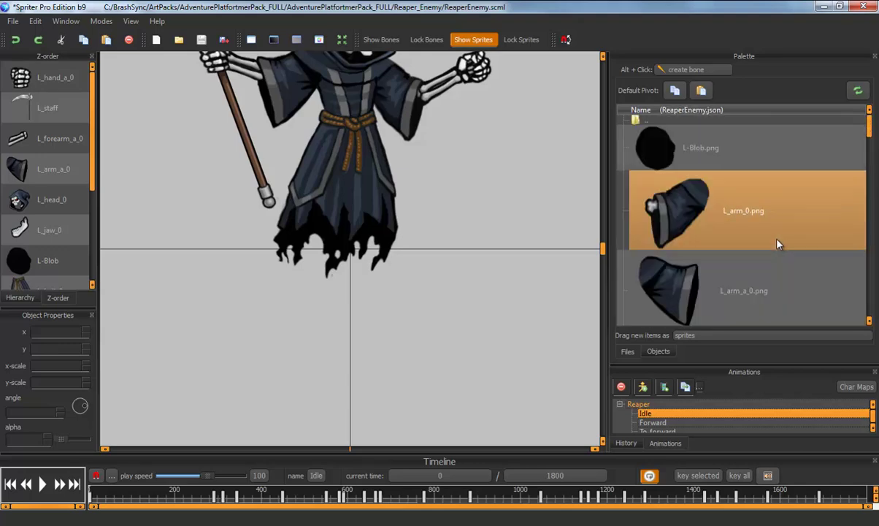
- Drop L-Blob.png onto the canvas, swap its image to the chest piece, and deselect it
{"action": "scroll", "coordinate": [779, 243], "scroll_direction": "down", "scroll_amount": 4}
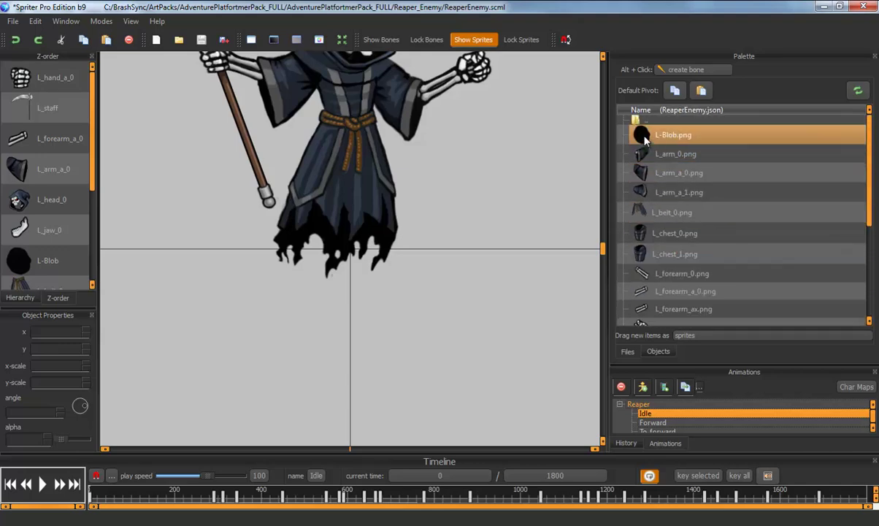
{"action": "left_click_drag", "start_coordinate": [632, 135], "coordinate": [466, 290]}
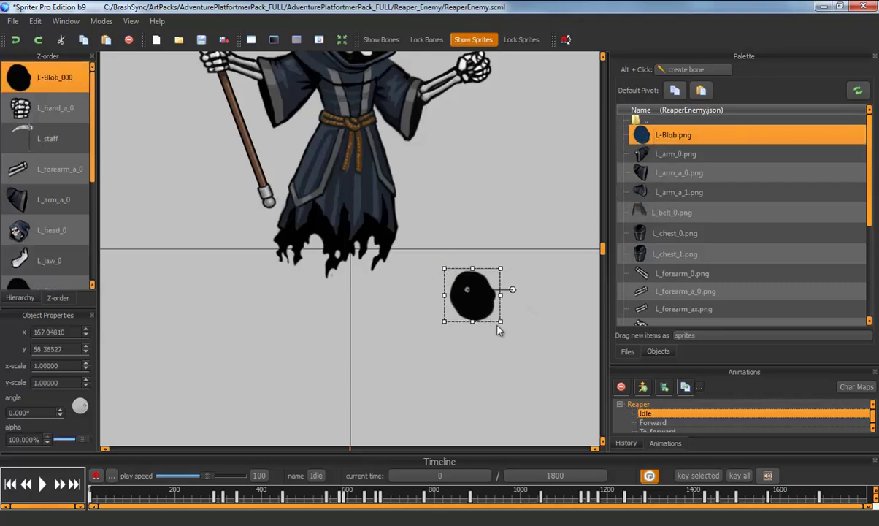
{"action": "mouse_move", "coordinate": [500, 328]}
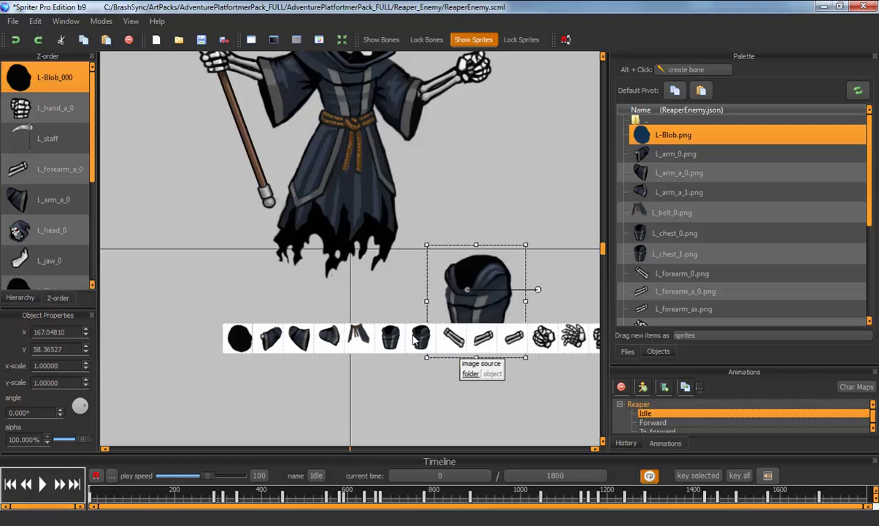
{"action": "left_click", "coordinate": [390, 337]}
{"action": "left_click", "coordinate": [529, 227]}
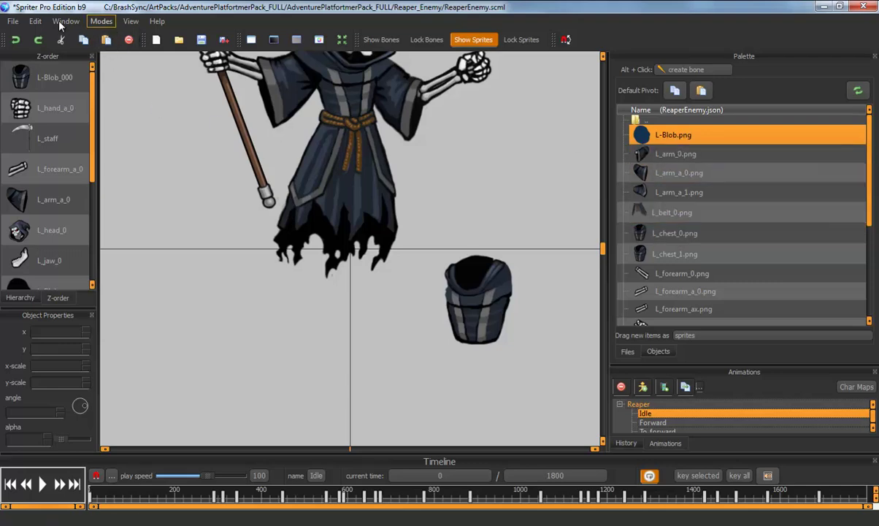
- Review the Template File list in the TexturePacker spritesheet dialog, then cancel it
{"action": "left_click", "coordinate": [13, 21]}
{"action": "left_click", "coordinate": [79, 137]}
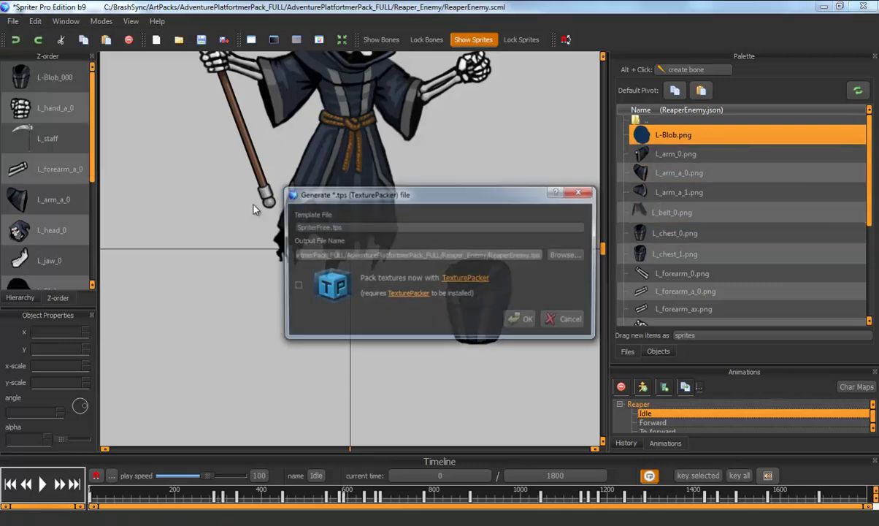
{"action": "left_click", "coordinate": [319, 221]}
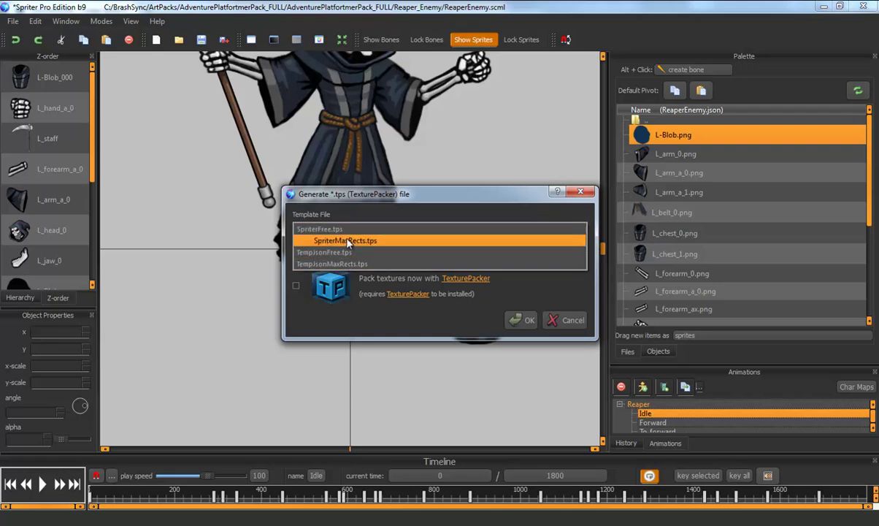
{"action": "left_click", "coordinate": [569, 321]}
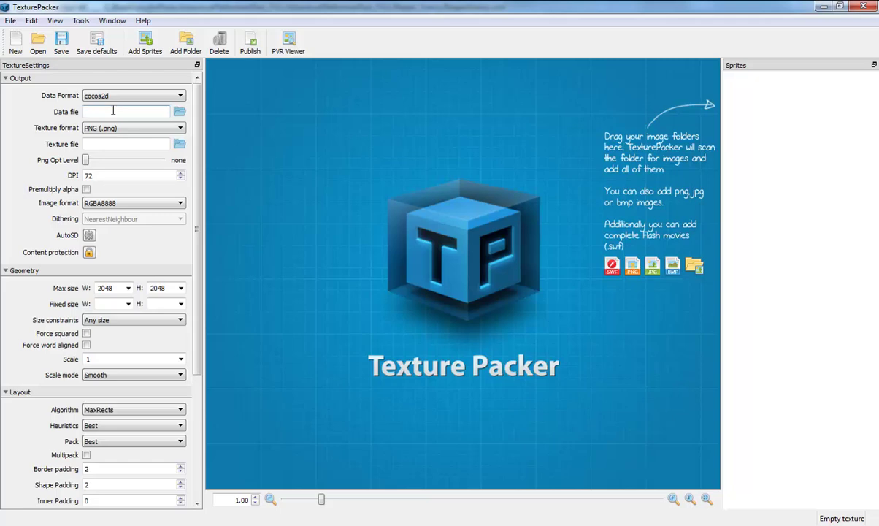
- Enter %stps.plist as the Data file and %stps.png as the Texture file
{"action": "type", "text": "datafuke"}
{"action": "key", "text": "BackSpace"}
{"action": "key", "text": "BackSpace"}
{"action": "key", "text": "BackSpace"}
{"action": "key", "text": "BackSpace"}
{"action": "type", "text": "file."}
{"action": "key", "text": "BackSpace"}
{"action": "key", "text": "BackSpace"}
{"action": "key", "text": "BackSpace"}
{"action": "key", "text": "BackSpace"}
{"action": "key", "text": "BackSpace"}
{"action": "key", "text": "BackSpace"}
{"action": "key", "text": "BackSpace"}
{"action": "key", "text": "BackSpace"}
{"action": "key", "text": "BackSpace"}
{"action": "type", "text": "%"}
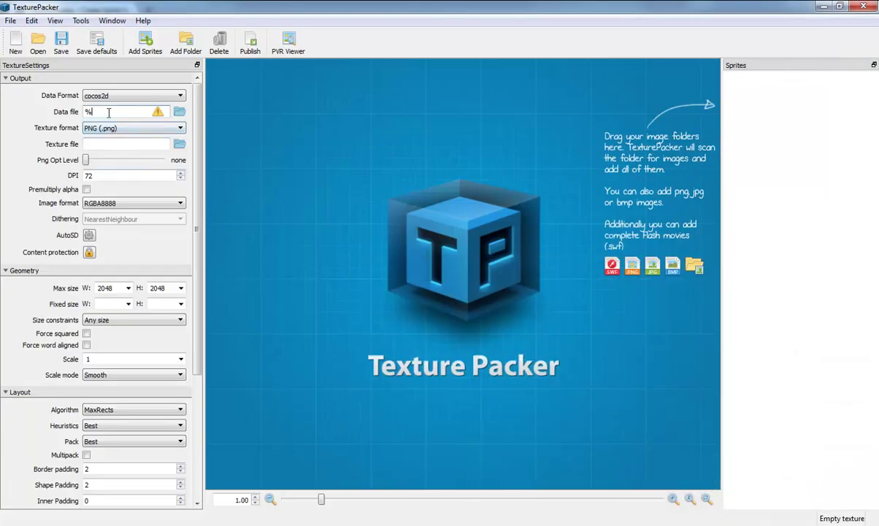
{"action": "type", "text": "s"}
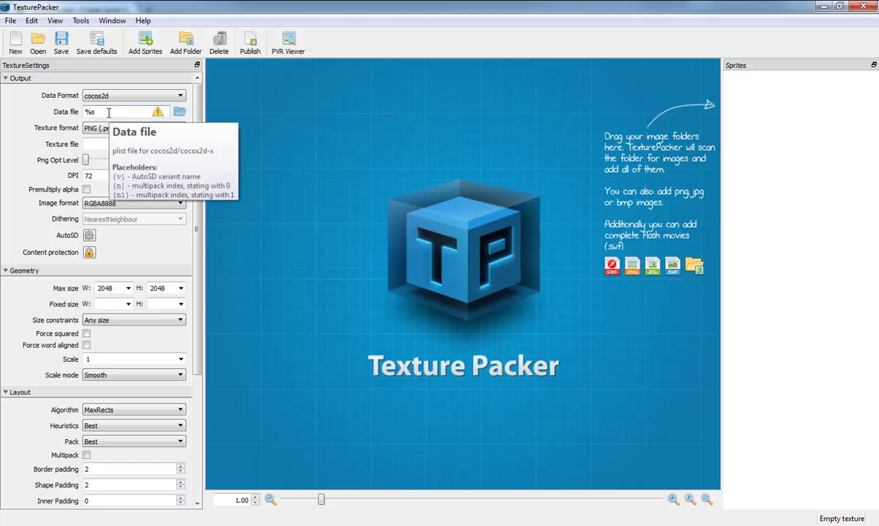
{"action": "type", "text": "tps.plist"}
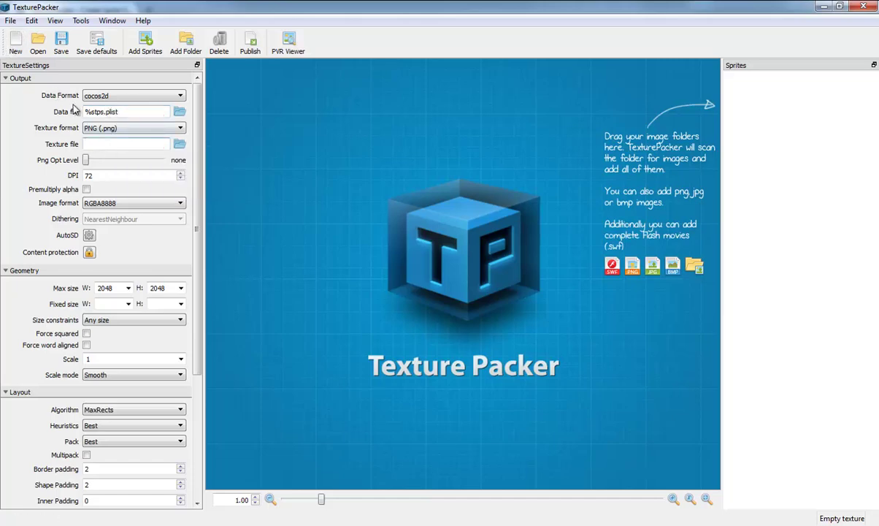
{"action": "type", "text": "%stps.png"}
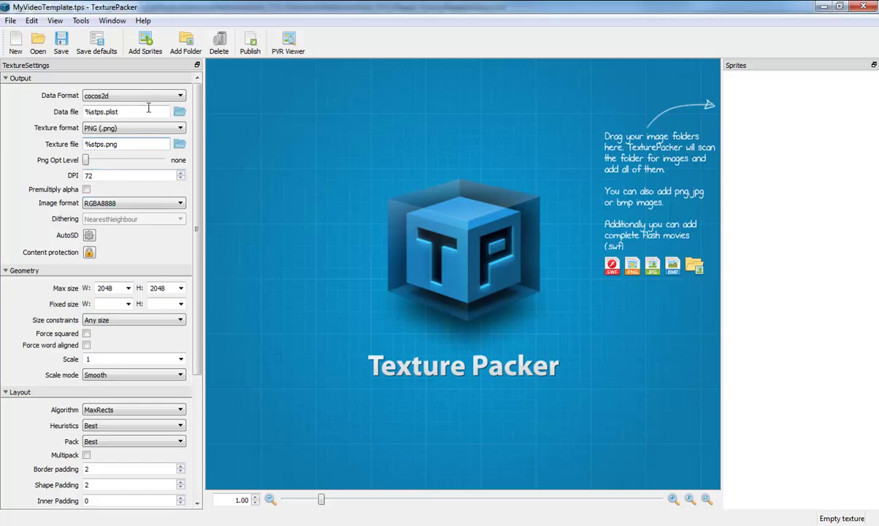
{"action": "mouse_move", "coordinate": [196, 234]}
{"action": "left_mouse_down"}
{"action": "mouse_move", "coordinate": [195, 373]}
{"action": "mouse_move", "coordinate": [193, 248]}
{"action": "left_mouse_up"}
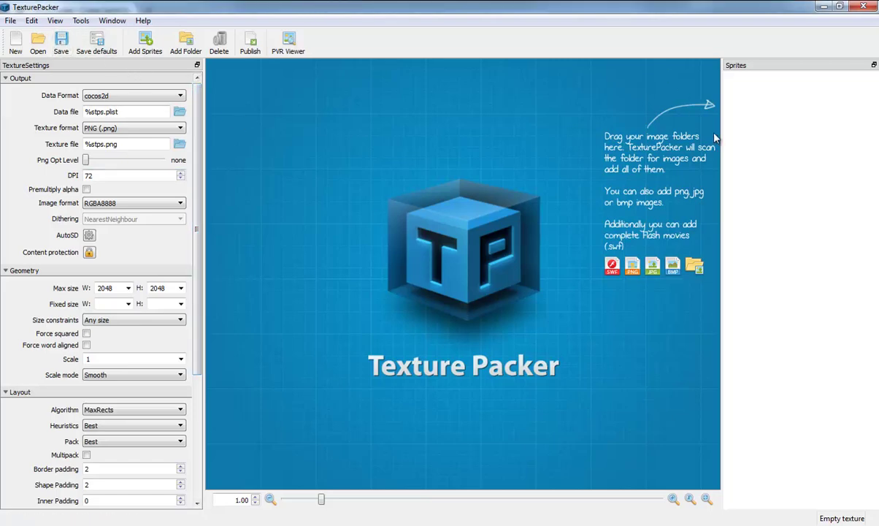
- Save the settings as MyVideoTemplate under Spriter > TexturePackerTemplates
{"action": "left_click", "coordinate": [61, 44]}
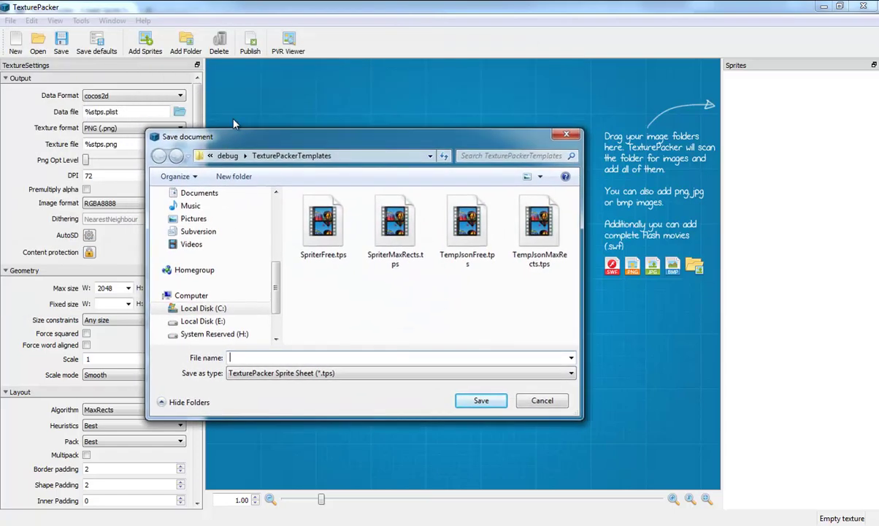
{"action": "scroll", "coordinate": [285, 219], "scroll_direction": "up", "scroll_amount": 2}
{"action": "scroll", "coordinate": [285, 219], "scroll_direction": "up", "scroll_amount": 3}
{"action": "left_click", "coordinate": [208, 305]}
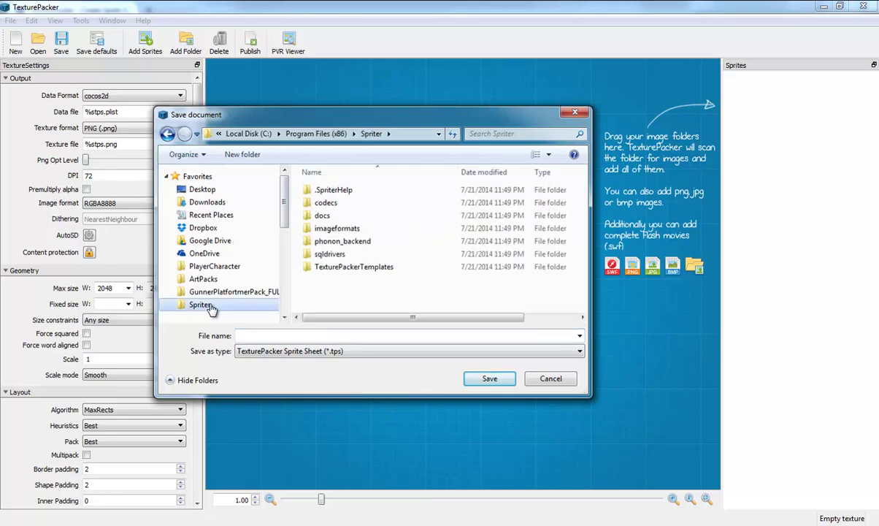
{"action": "double_click", "coordinate": [357, 267]}
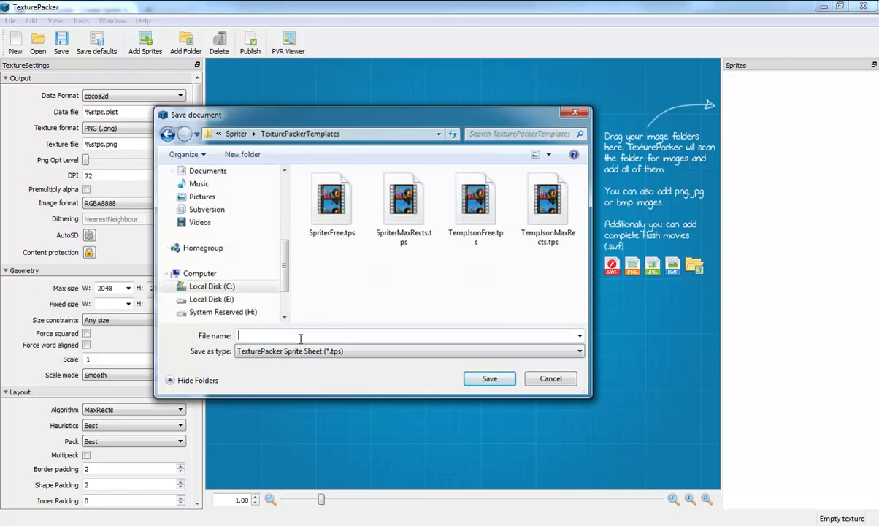
{"action": "type", "text": "MyVi"}
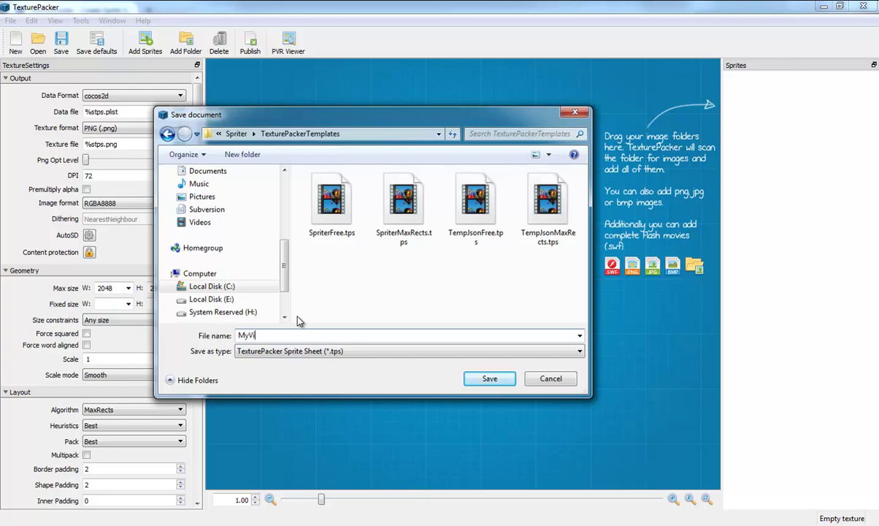
{"action": "type", "text": "deoTemplate"}
{"action": "left_click", "coordinate": [489, 378]}
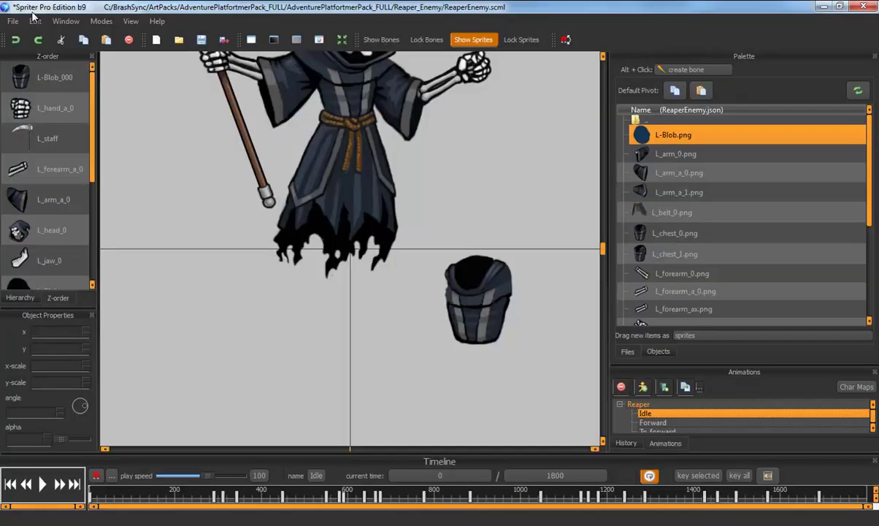
- Generate with MyVideoTemplate.tps, Pack textures now and Show log on, folder opening off
{"action": "left_click", "coordinate": [13, 22]}
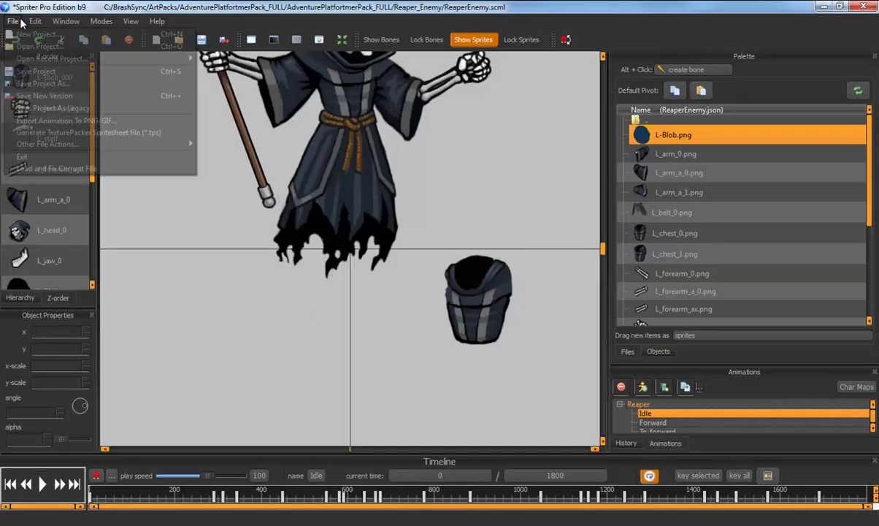
{"action": "left_click", "coordinate": [120, 133]}
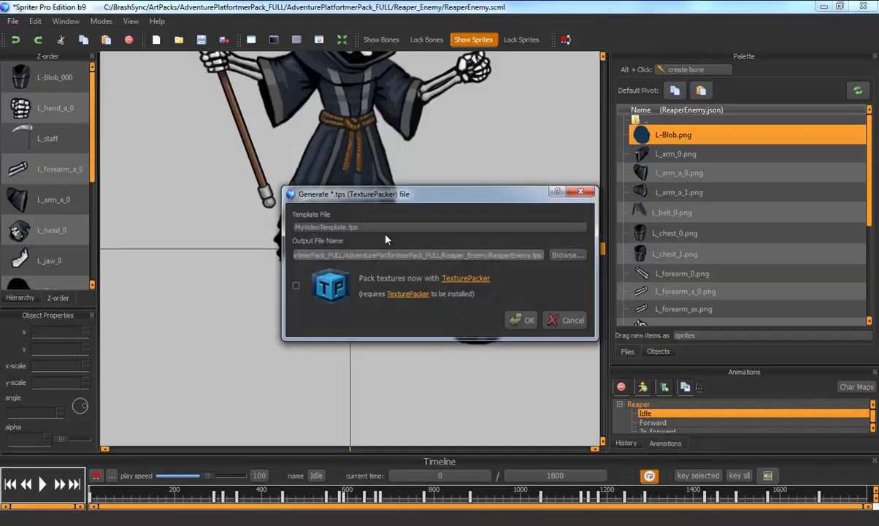
{"action": "left_click", "coordinate": [369, 229]}
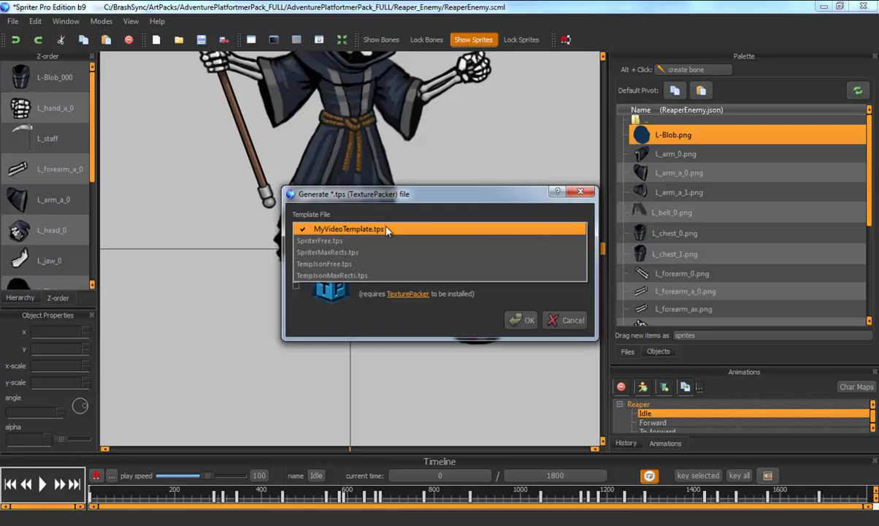
{"action": "left_click", "coordinate": [371, 227]}
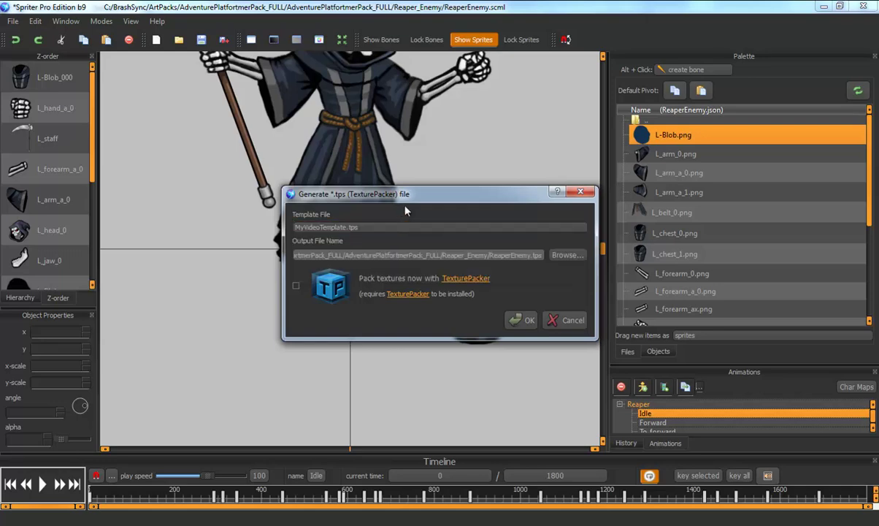
{"action": "left_click", "coordinate": [296, 284]}
{"action": "left_click", "coordinate": [314, 318]}
{"action": "left_click", "coordinate": [332, 355]}
{"action": "left_click", "coordinate": [304, 318]}
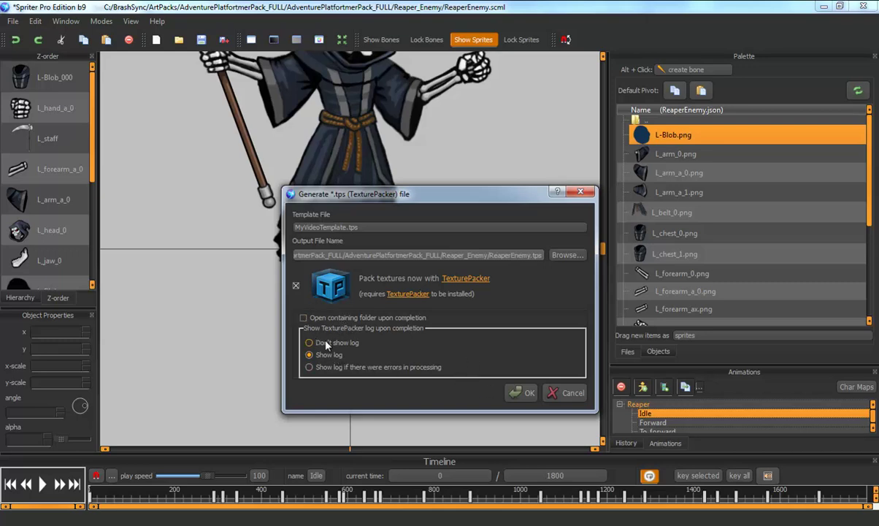
{"action": "left_click", "coordinate": [520, 392]}
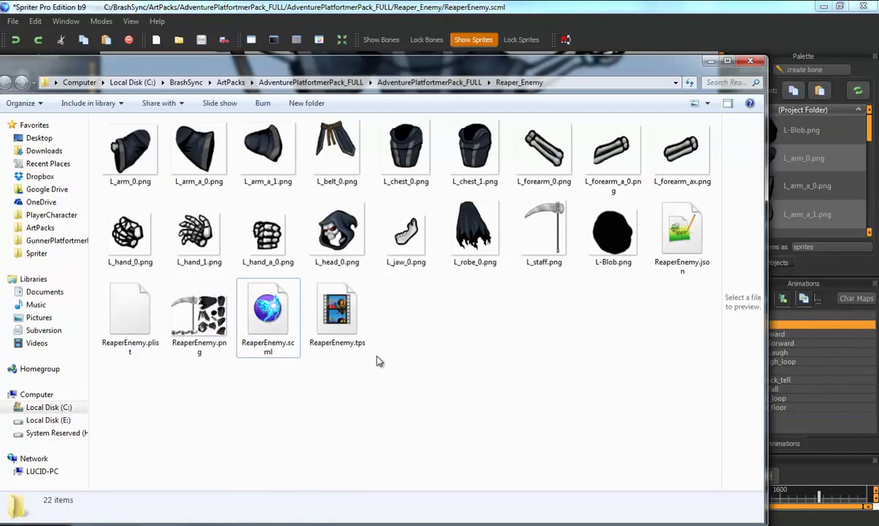
- Inspect the new ReaperEnemy.plist beside ReaperEnemy.png in the Reaper_Enemy folder, then clear the selection
{"action": "left_click", "coordinate": [128, 318]}
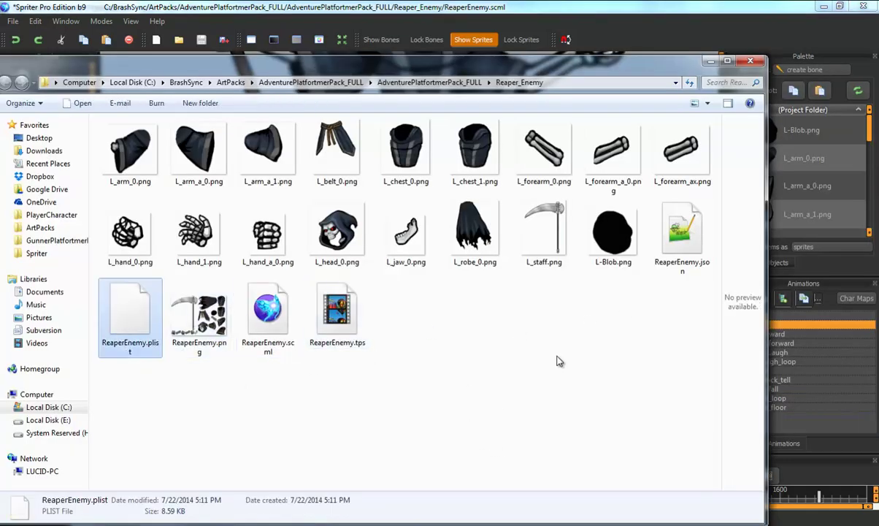
{"action": "left_click", "coordinate": [371, 377]}
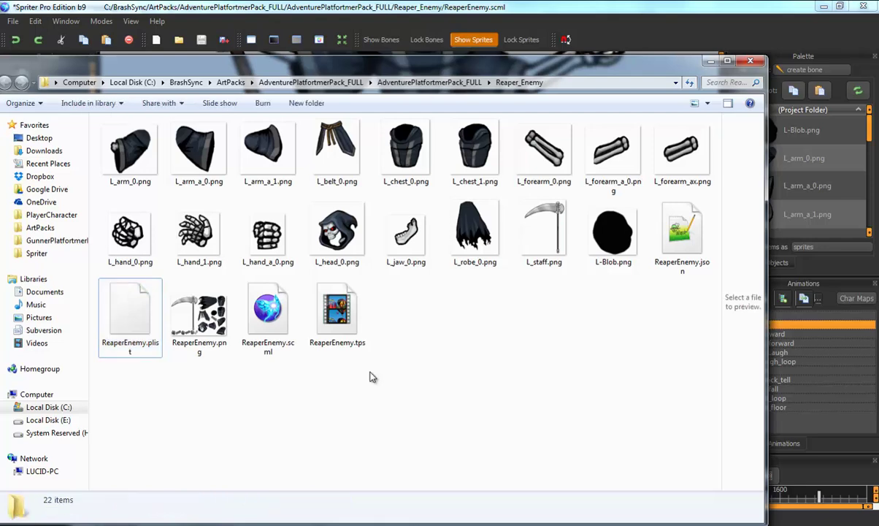